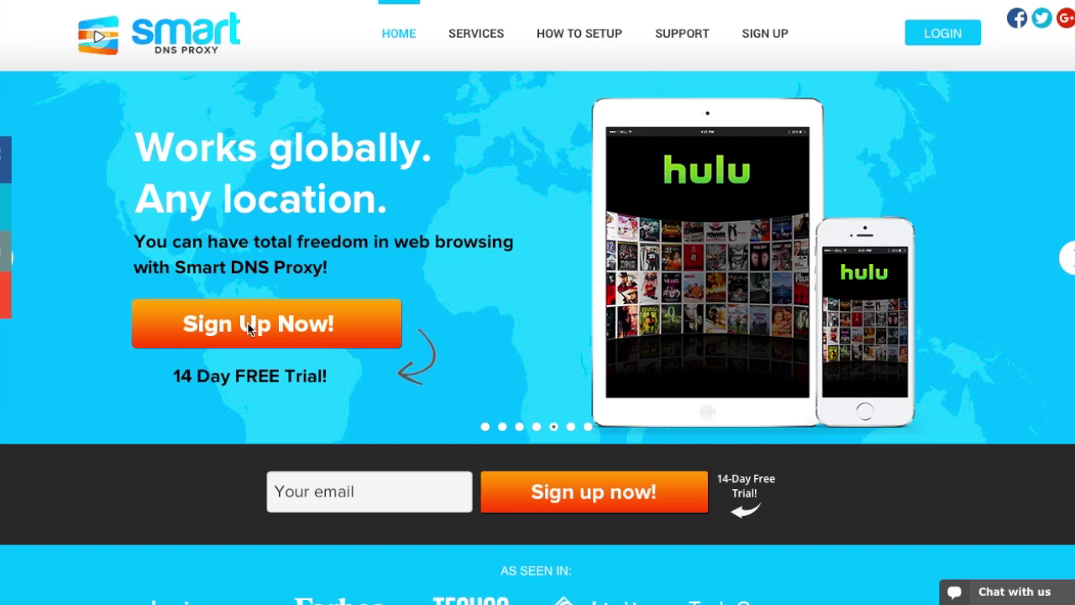
Step: Open the Smart DNS Proxy sign-up form and fill in the first name and last name
click(250, 329)
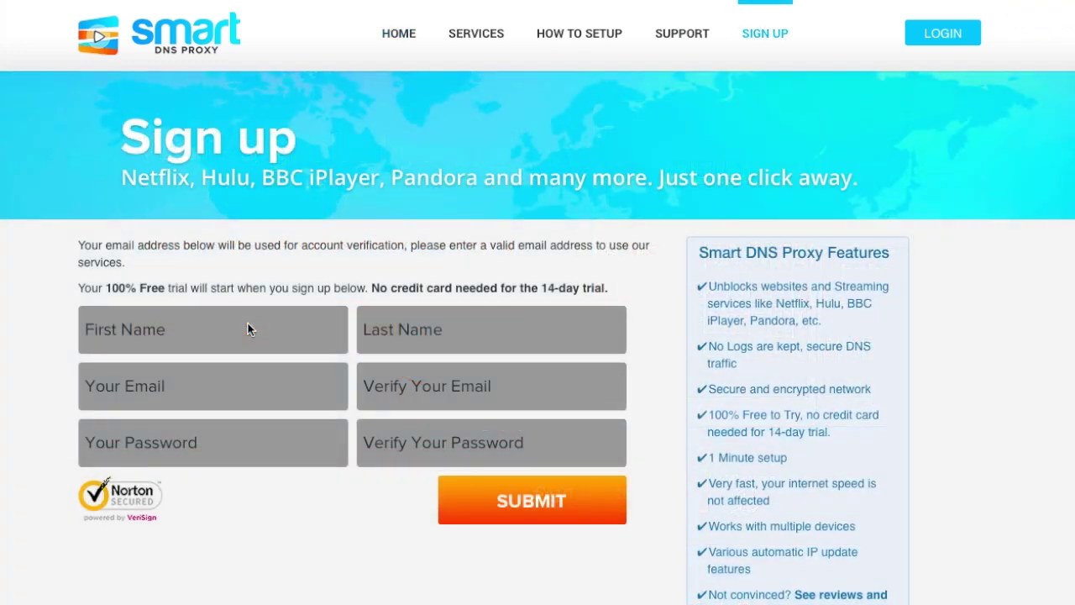
click(127, 324)
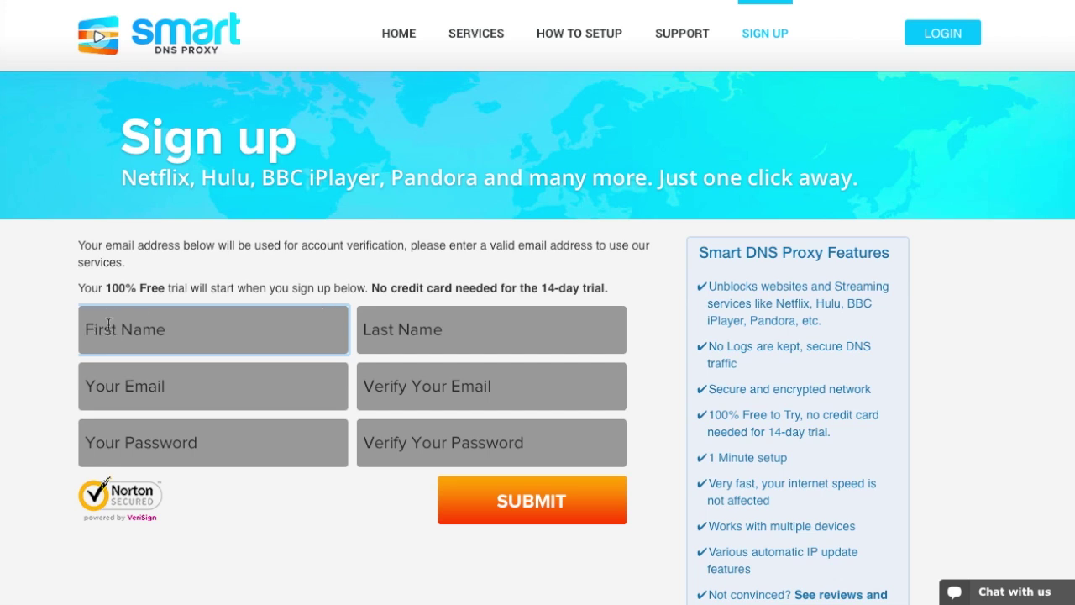
text(J)
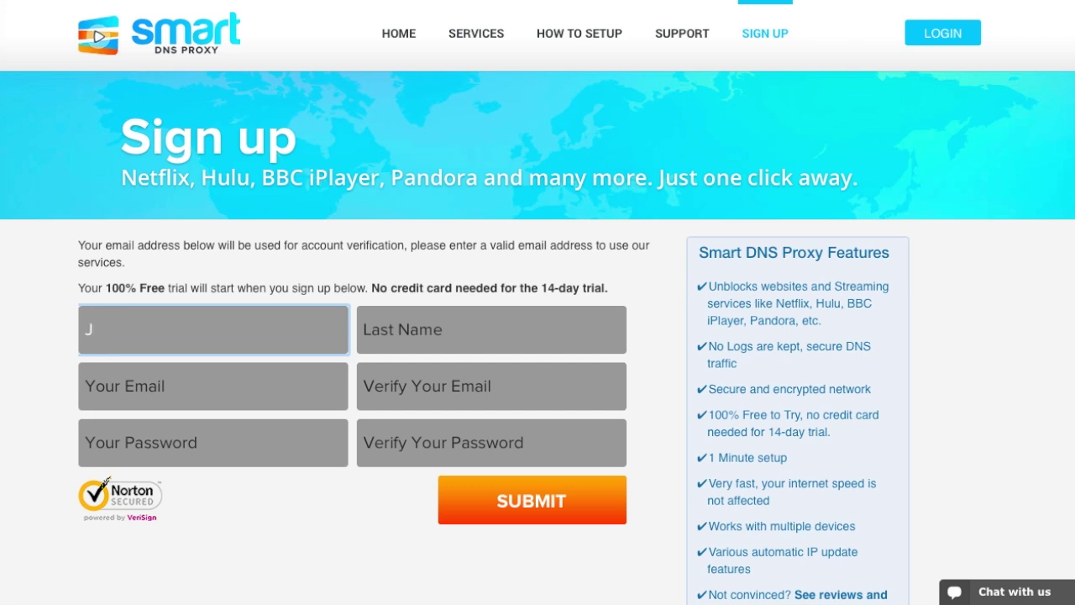
text(azbot)
key(Tab)
text(mcjozbotenson)
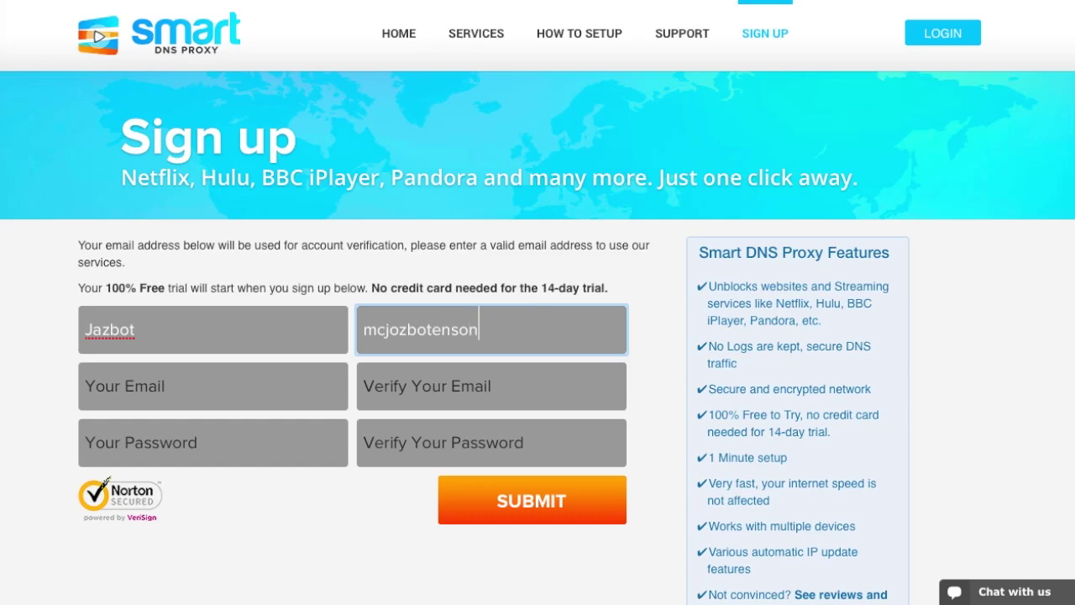
Step: Fill in and verify the e-mail address and account password, and submit the sign-up form
key(Tab)
text(blahblahblah@noemail)
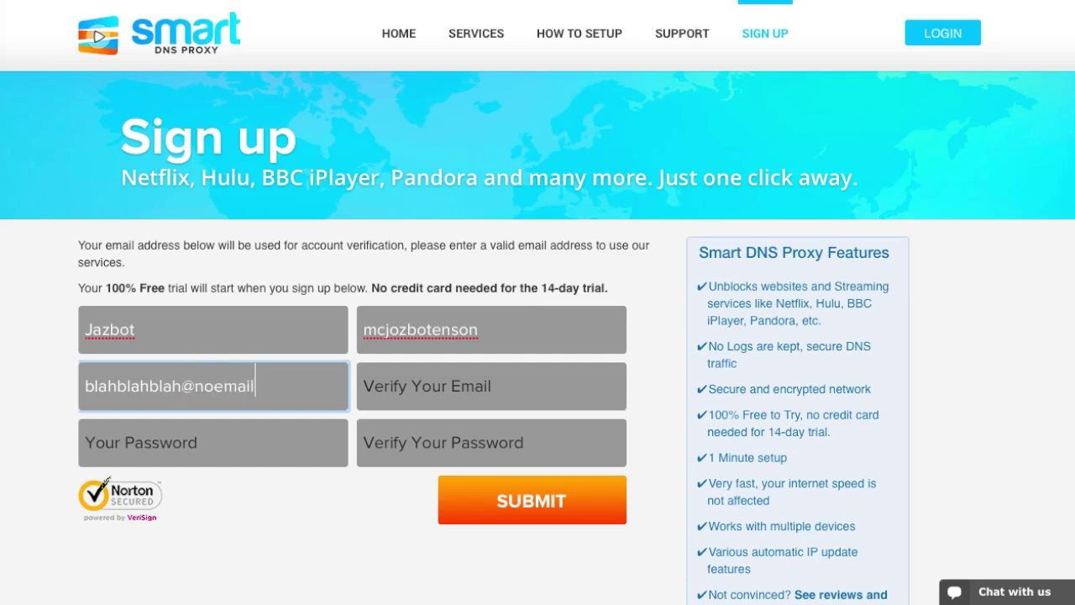
text(.com)
key(Tab)
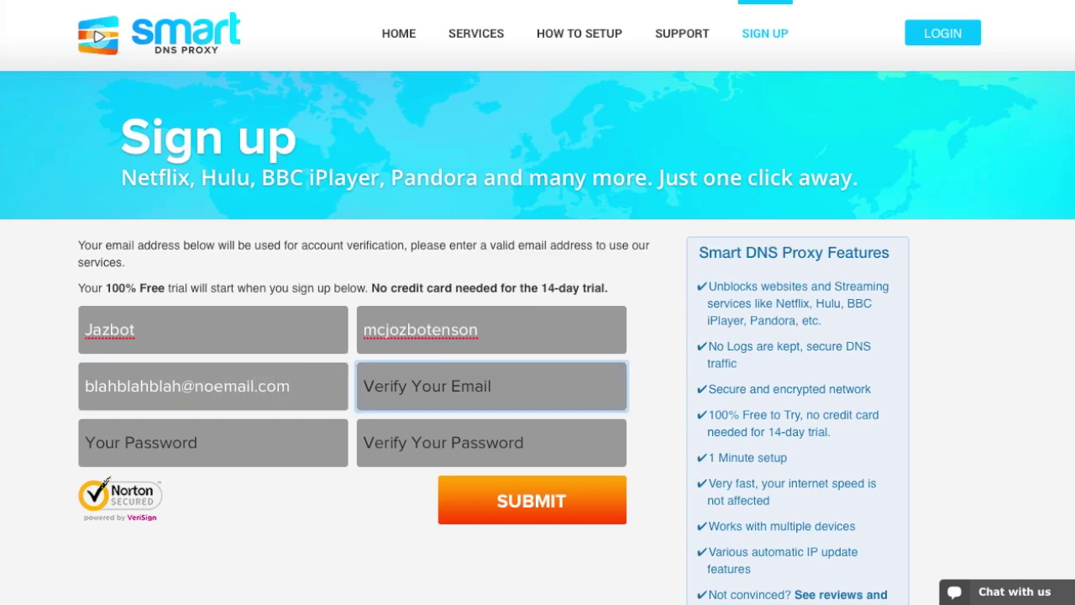
text(blahblahblah)
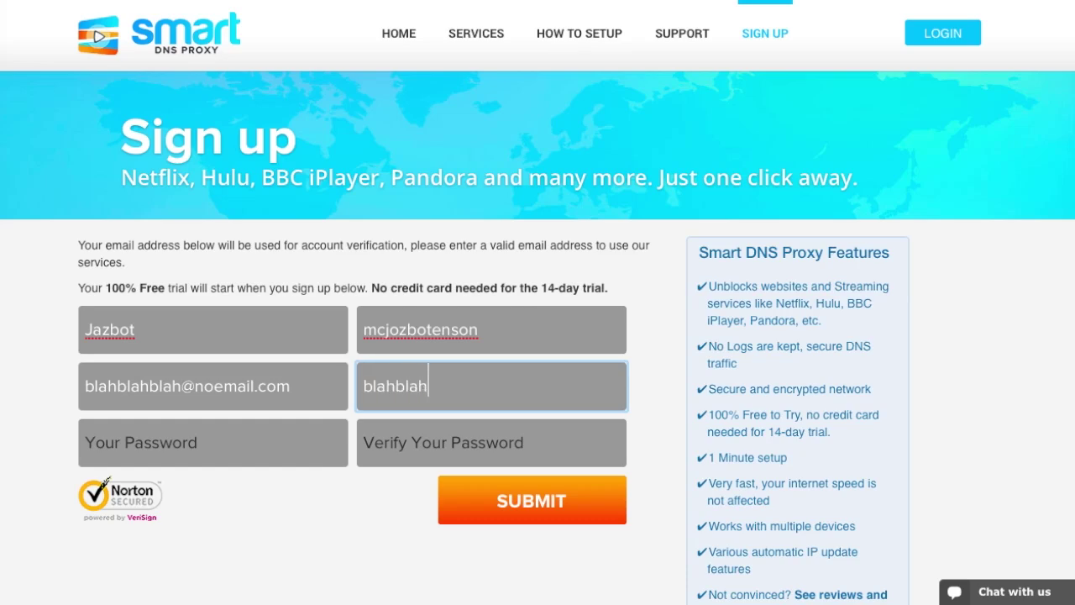
text(@noemail.com)
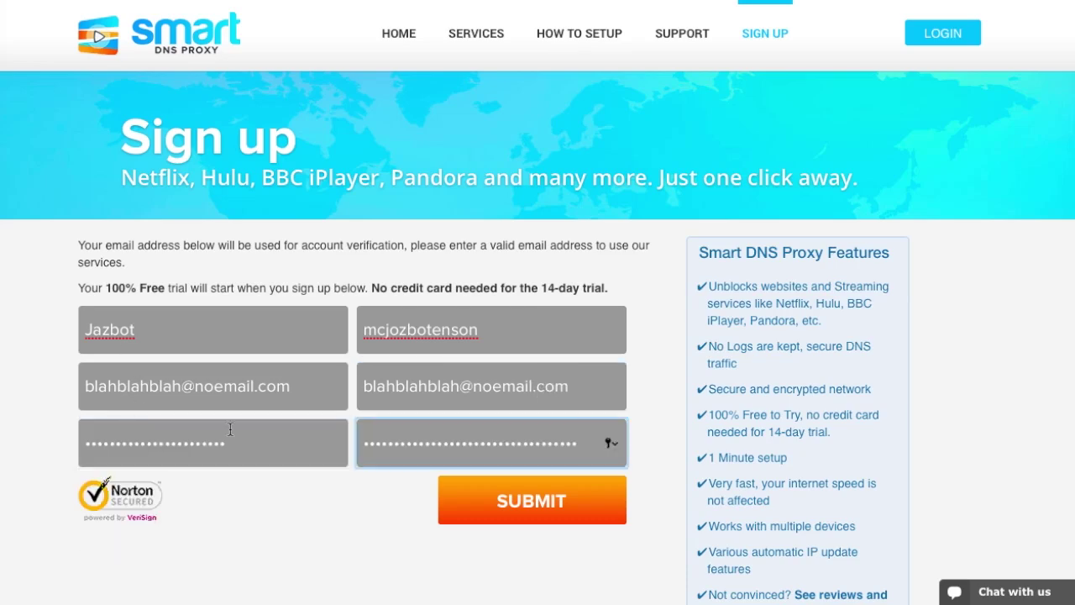
click(508, 504)
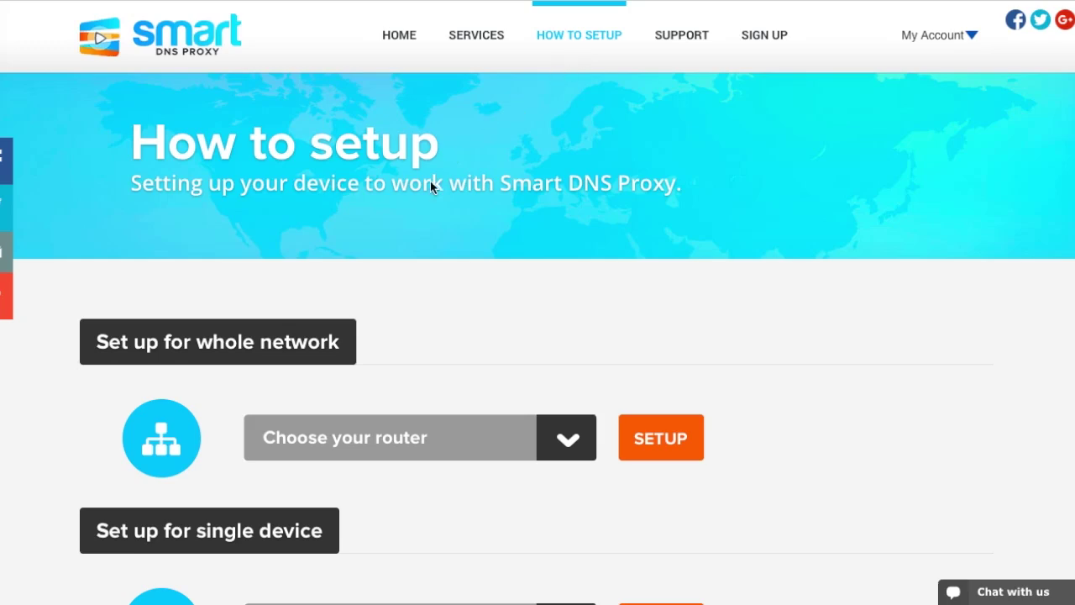
Step: Look through the single-device setup section and examine the available set-top box, iOS/Android and console choices
scroll(431, 185, down, 3)
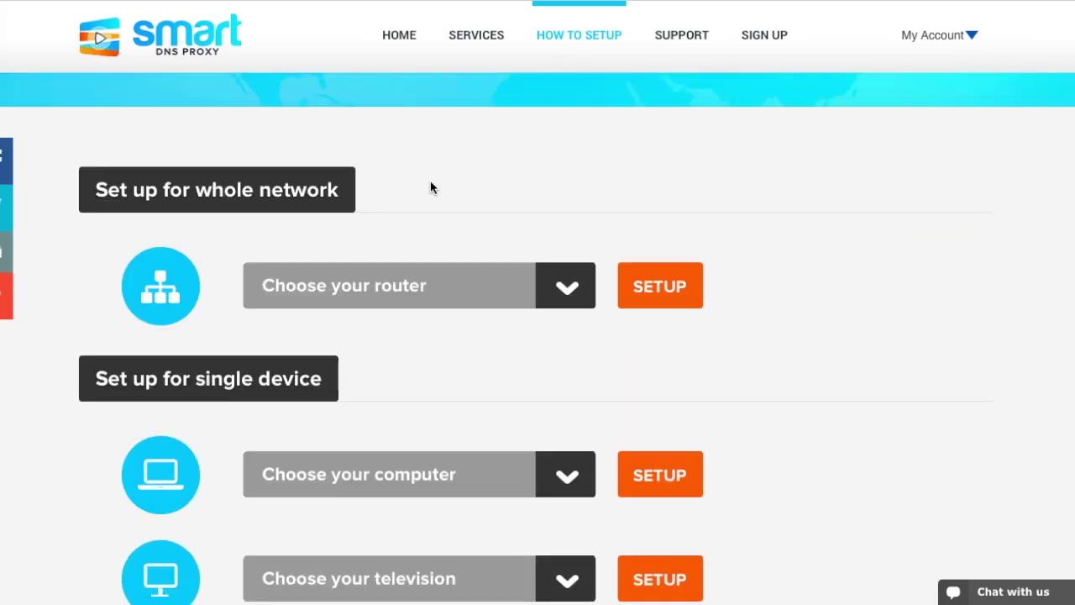
scroll(431, 187, down, 2)
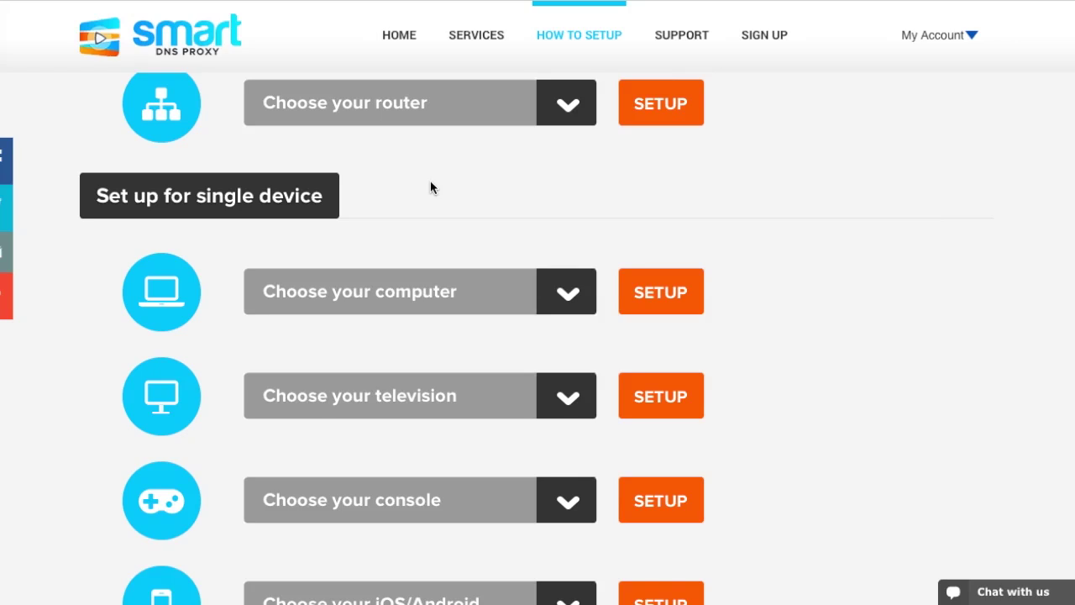
scroll(441, 376, down, 3)
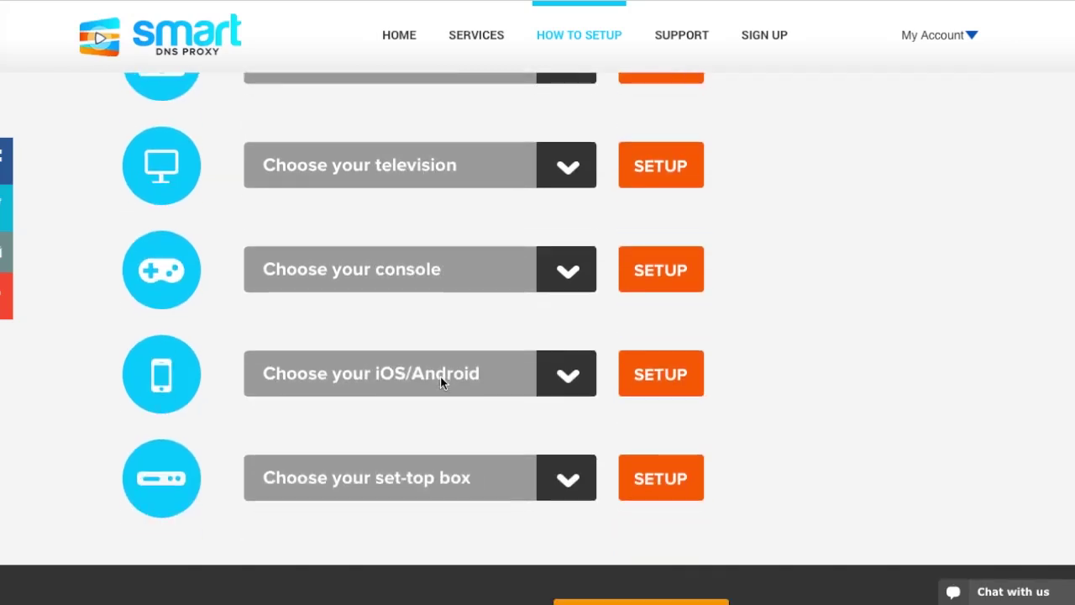
scroll(440, 382, down, 2)
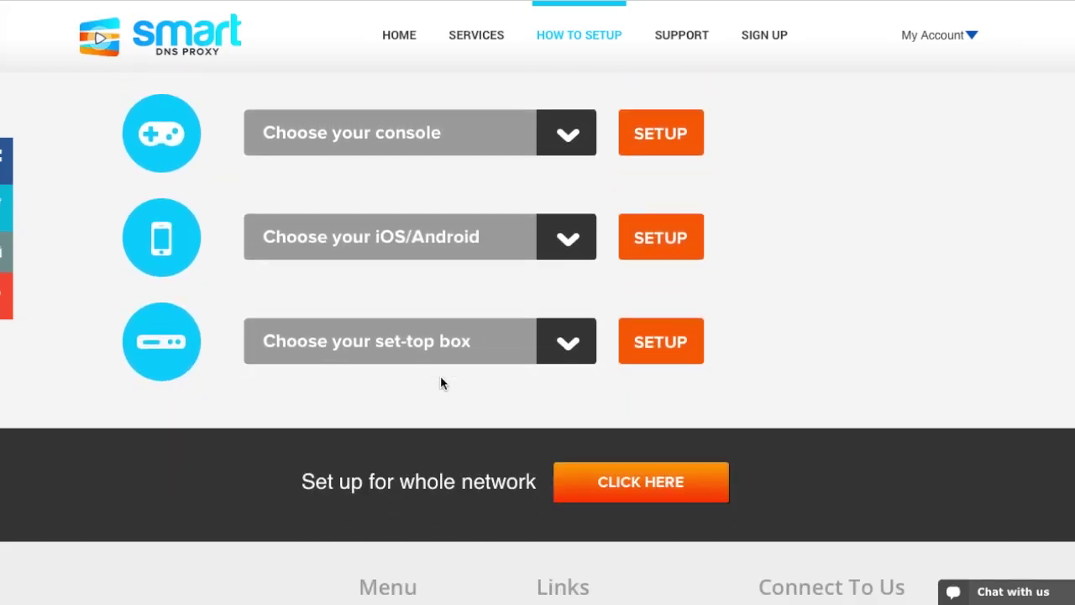
click(569, 346)
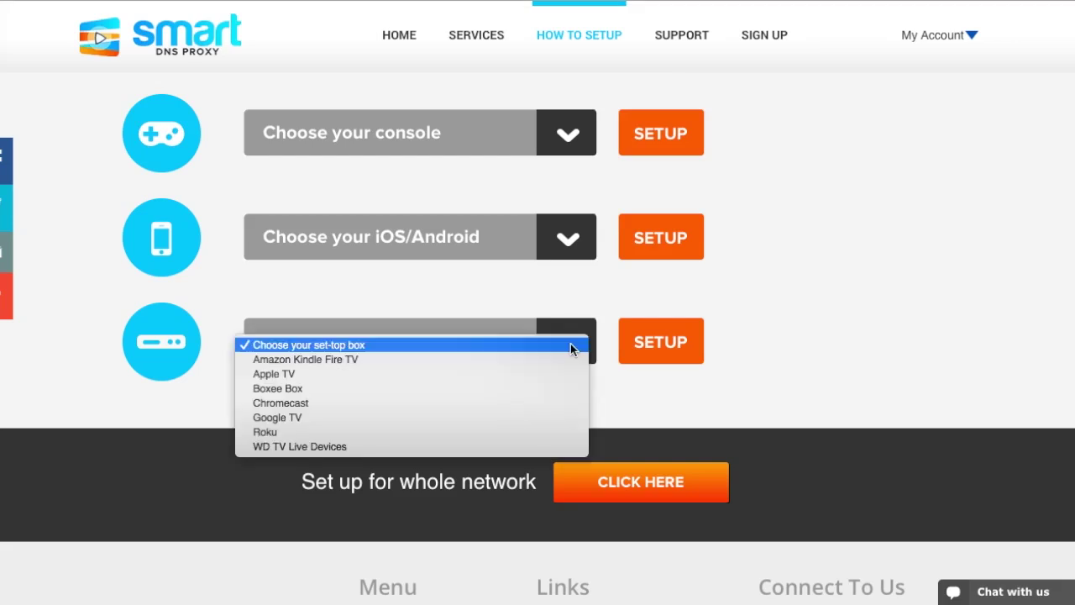
click(566, 238)
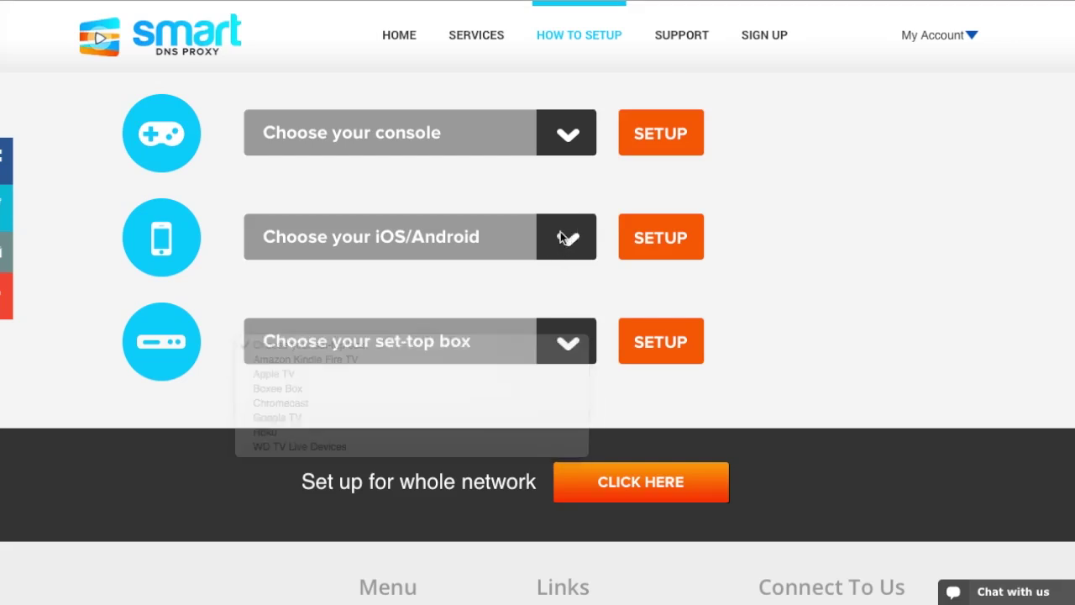
click(561, 238)
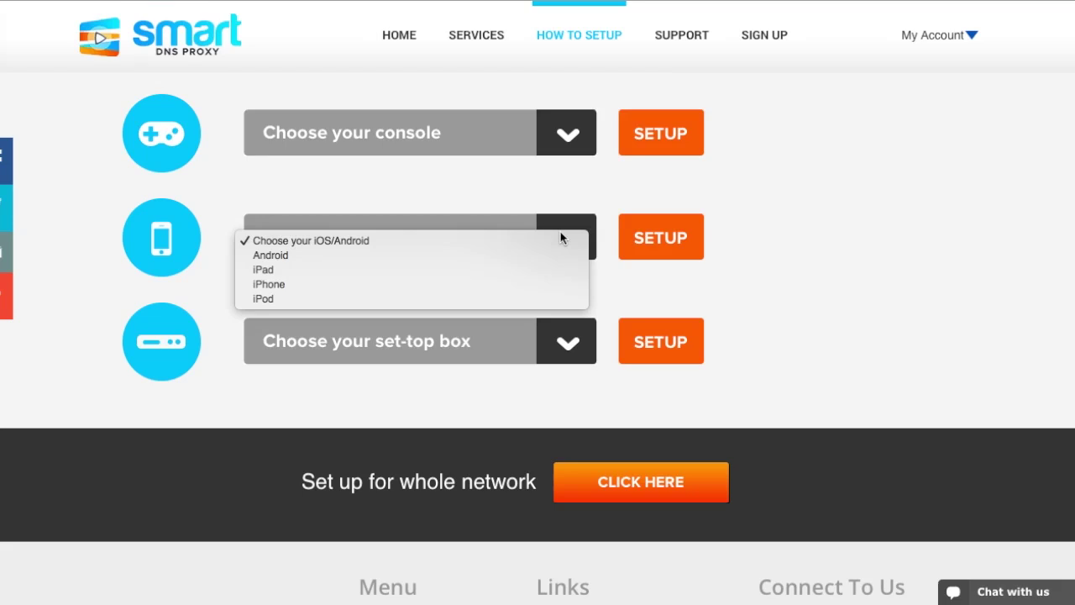
click(569, 133)
click(570, 134)
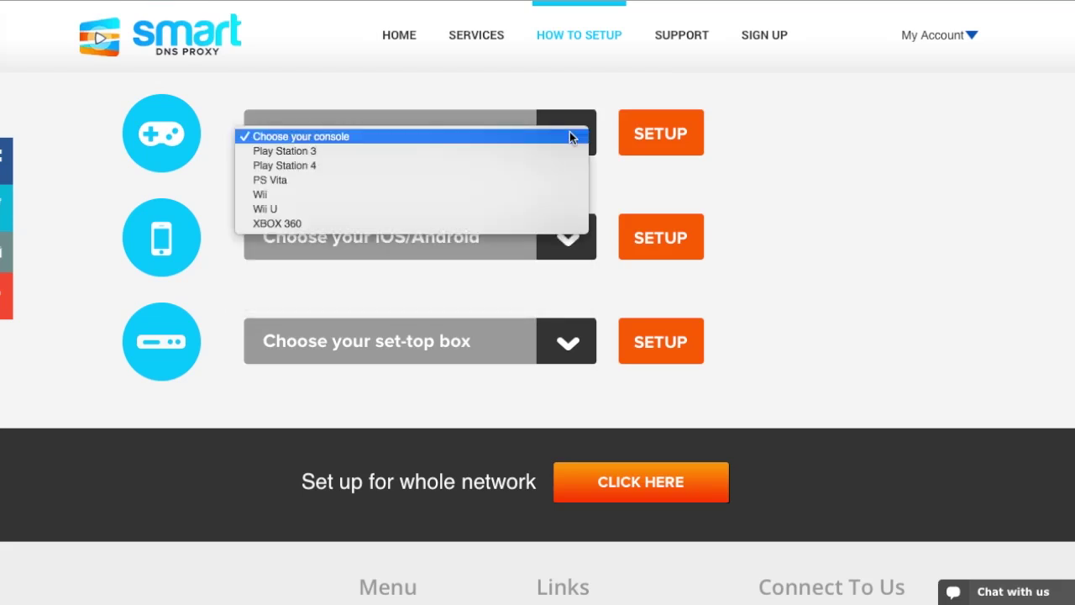
click(569, 136)
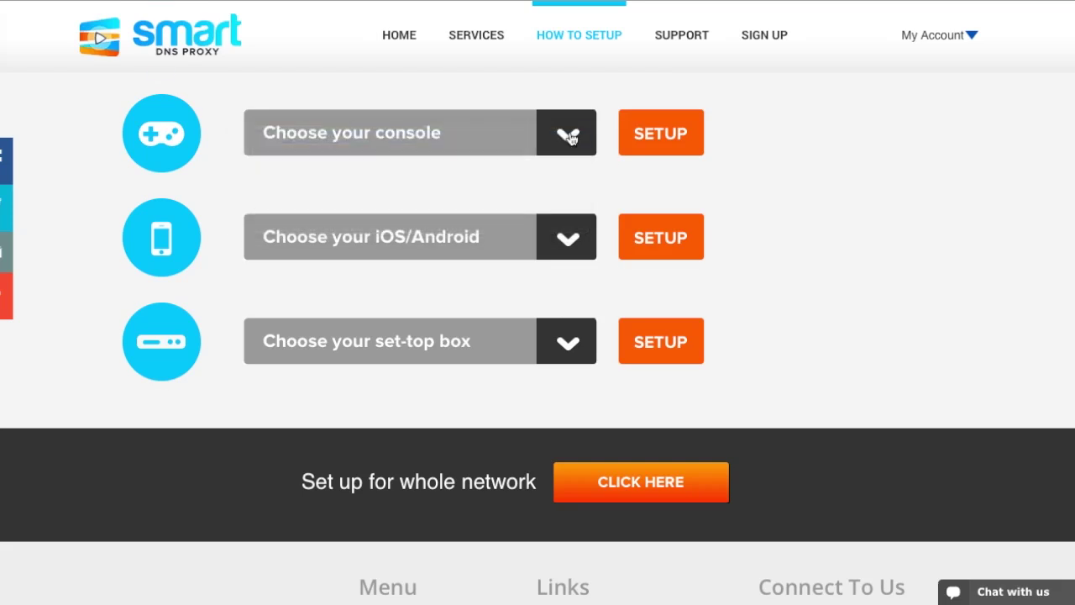
Step: Examine the television and computer choices offered for single-device setup
scroll(571, 139, up, 3)
click(571, 161)
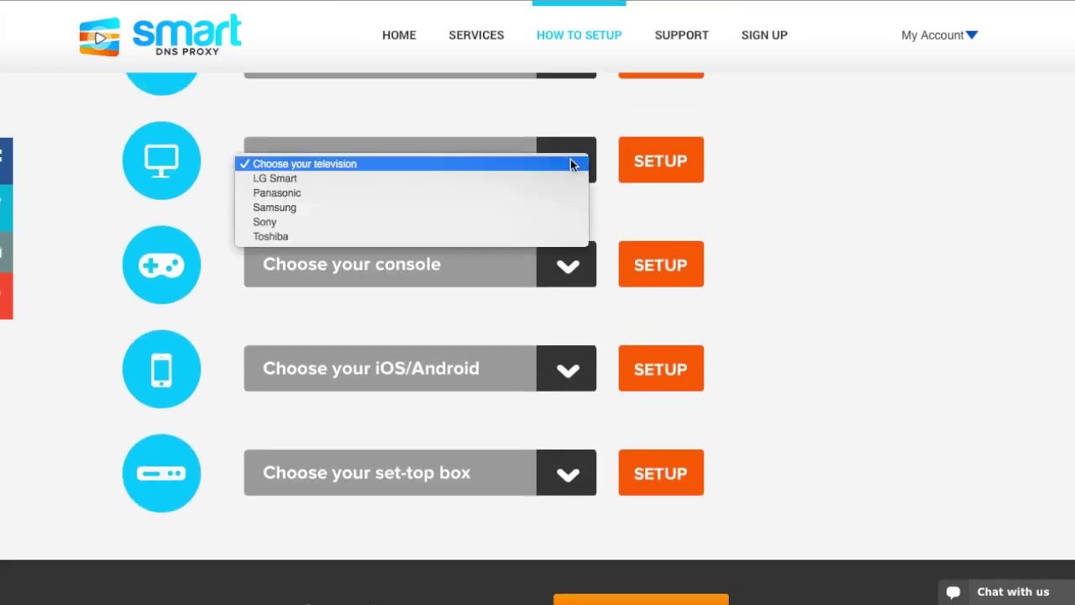
click(570, 163)
scroll(572, 165, up, 5)
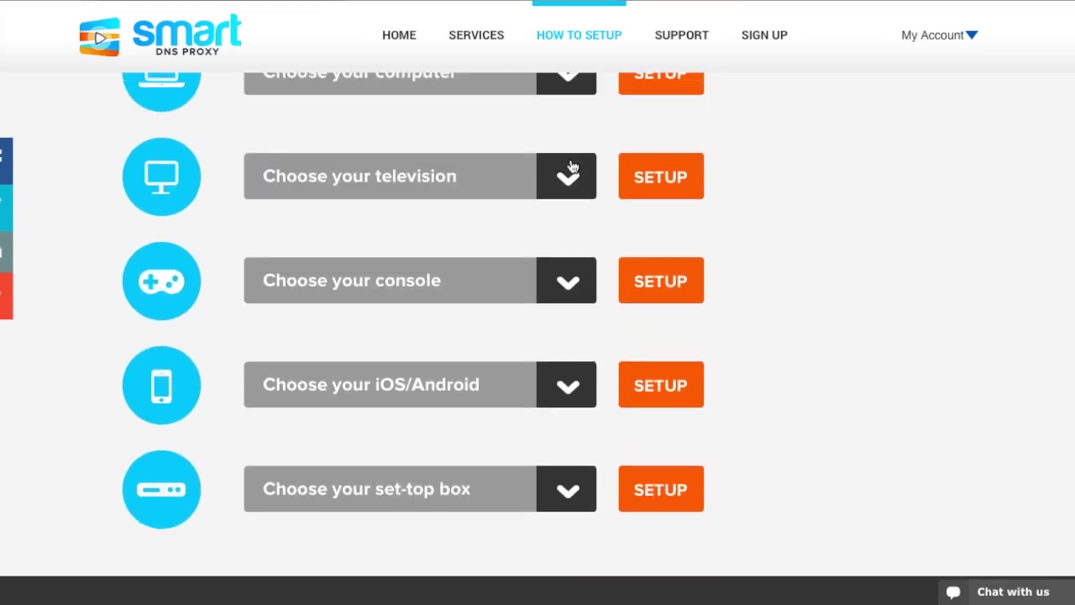
click(572, 329)
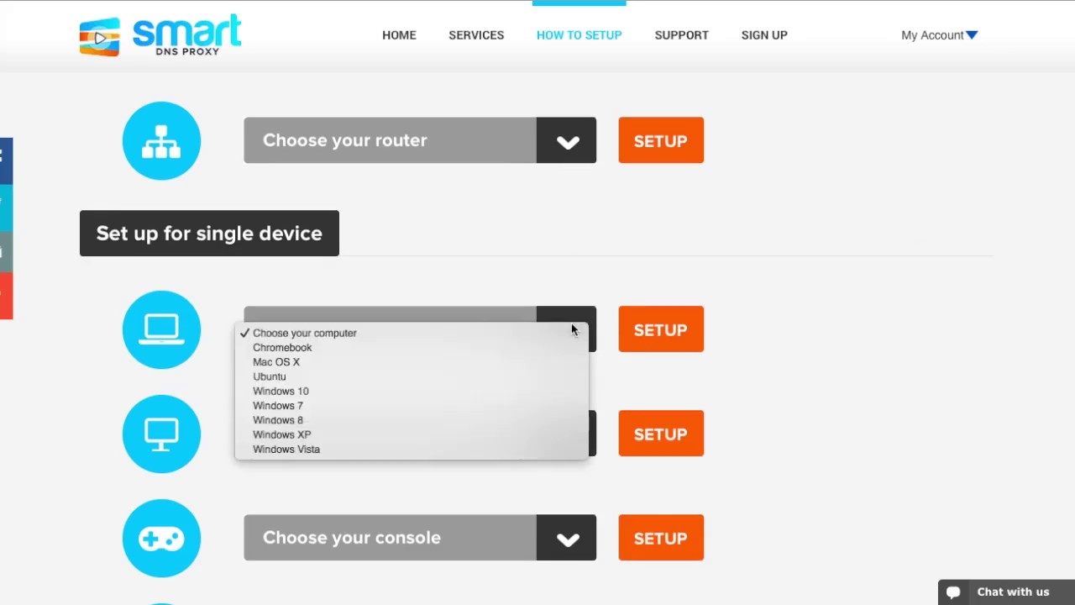
click(573, 274)
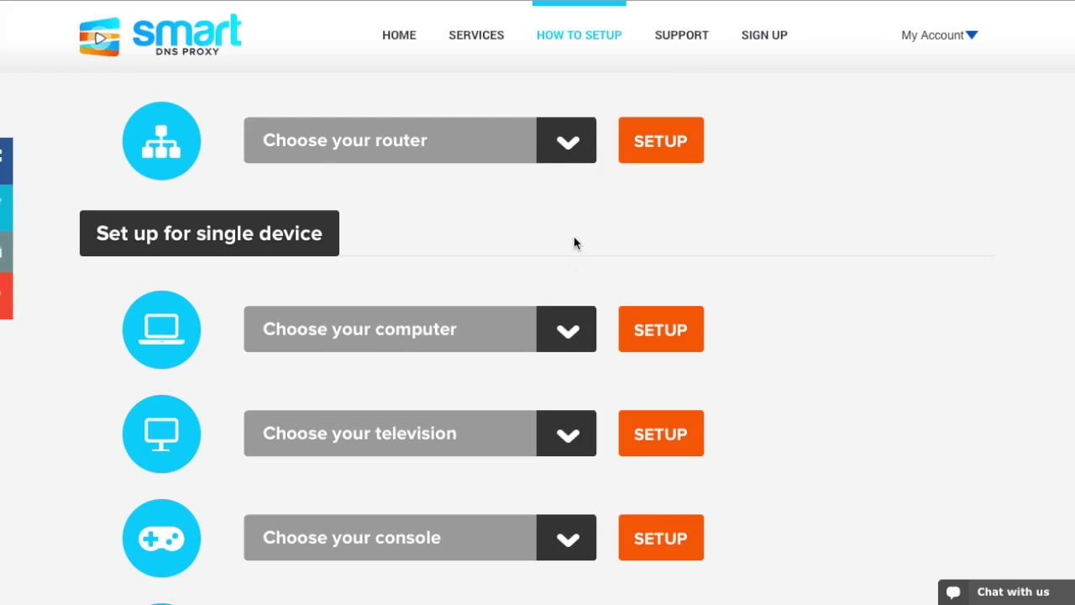
Step: Choose General Router Instructions (ALL ROUTERS) for the whole-network setup and open its setup guide
scroll(573, 243, up, 3)
click(573, 278)
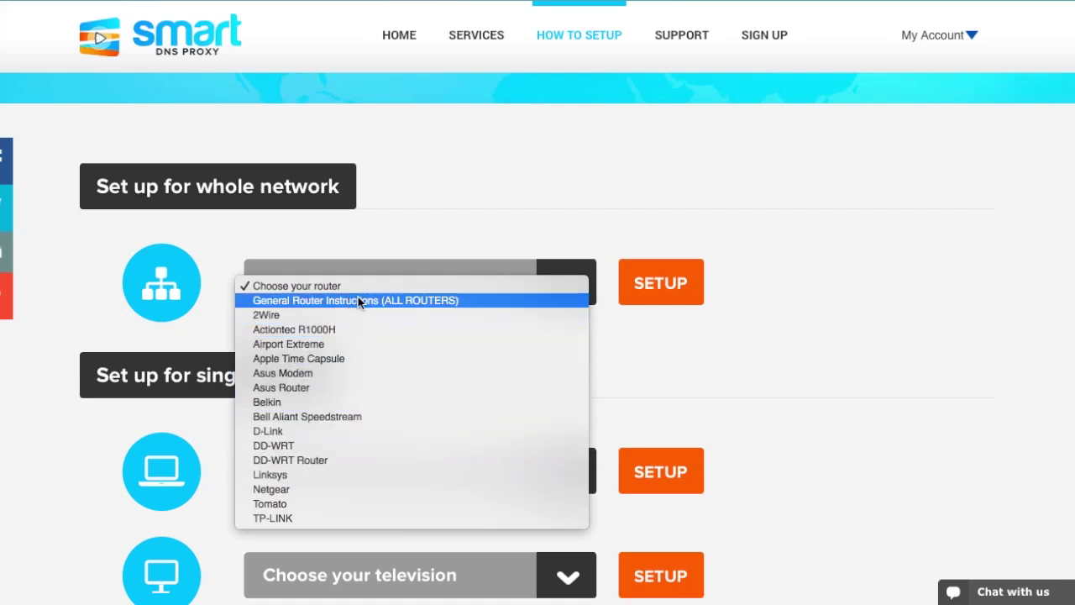
click(471, 300)
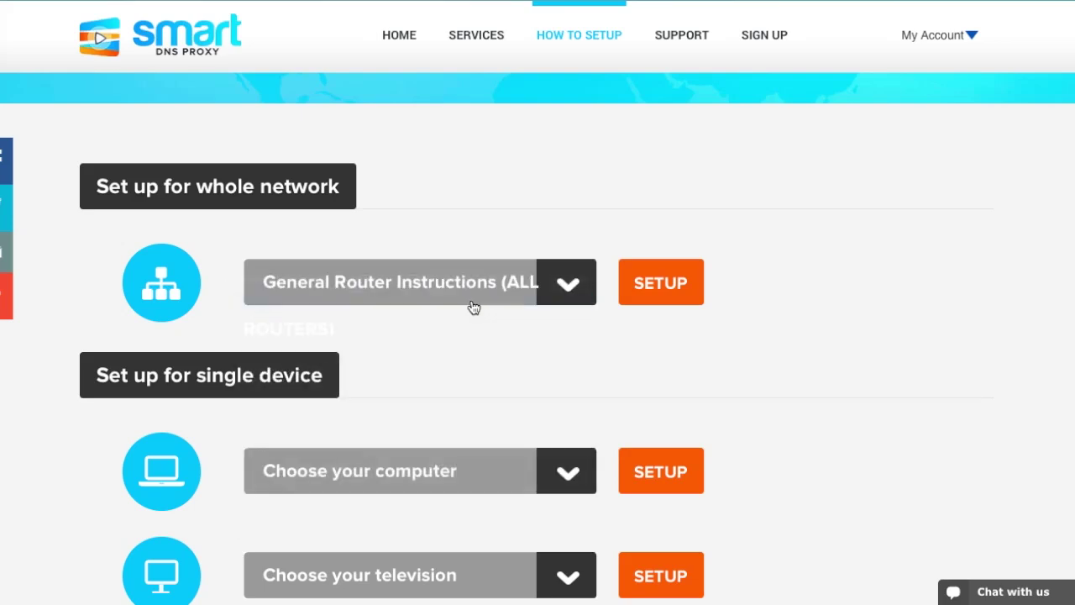
click(675, 294)
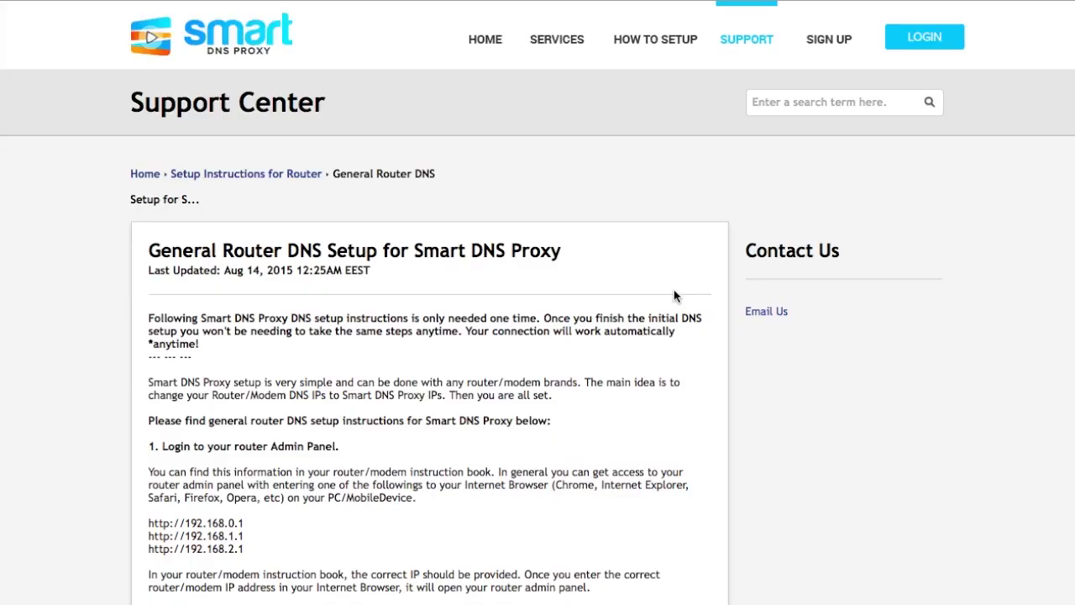
Step: Read the general router DNS setup guide through the server IP list, saving and router restart instructions
scroll(530, 313, down, 4)
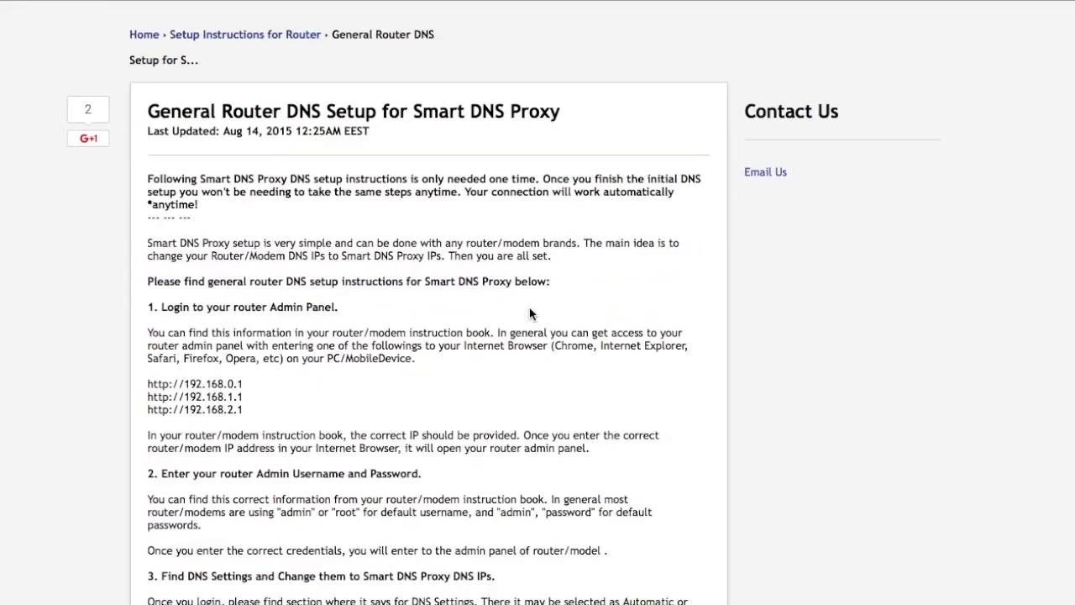
scroll(529, 313, down, 4)
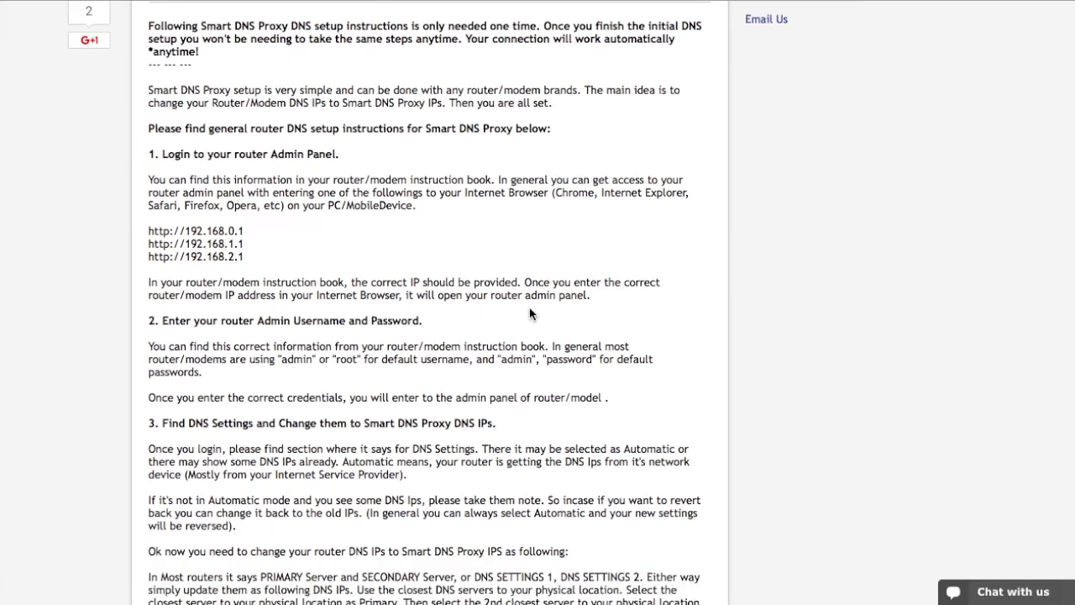
scroll(530, 314, down, 4)
scroll(529, 312, down, 7)
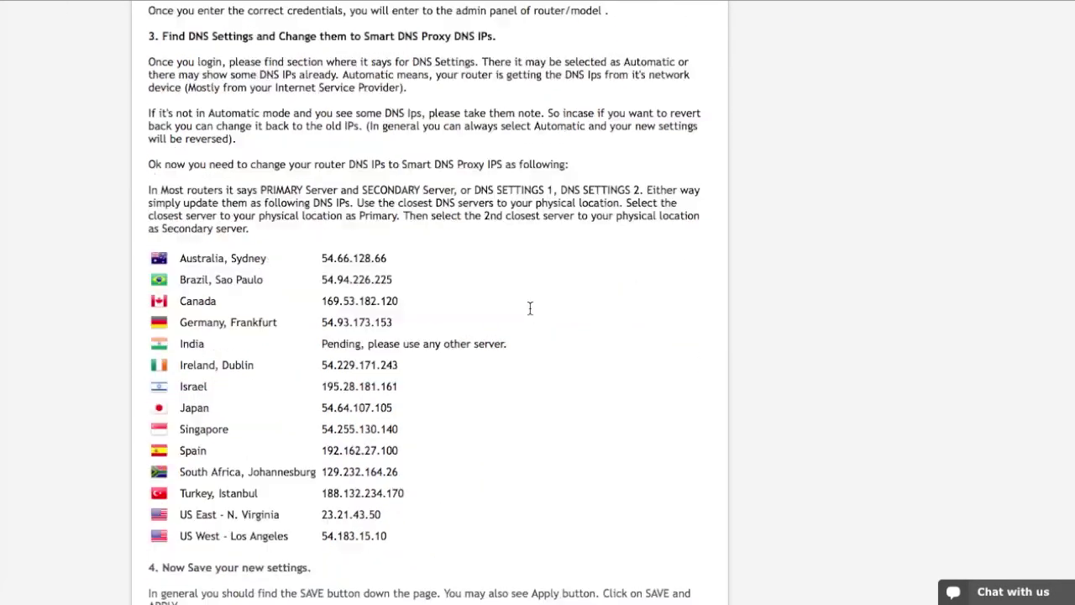
scroll(530, 310, down, 1)
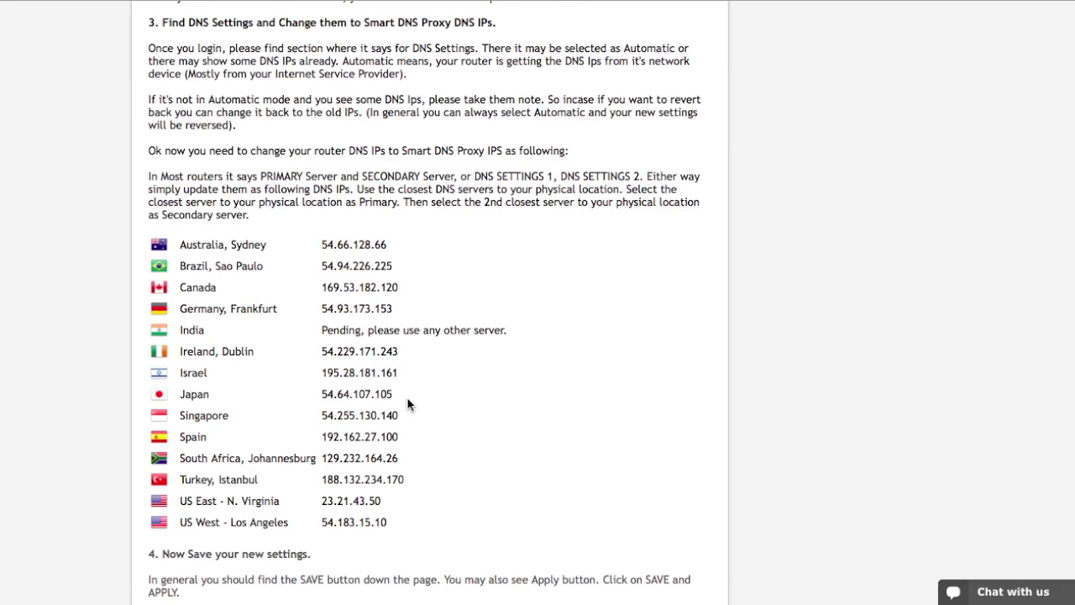
scroll(409, 404, down, 3)
scroll(408, 404, down, 3)
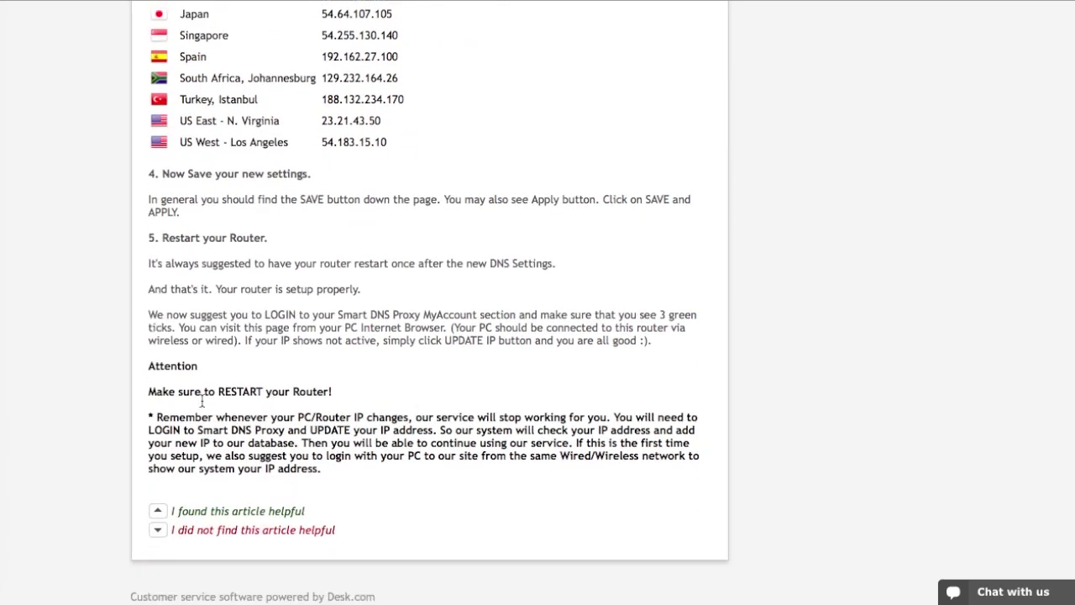